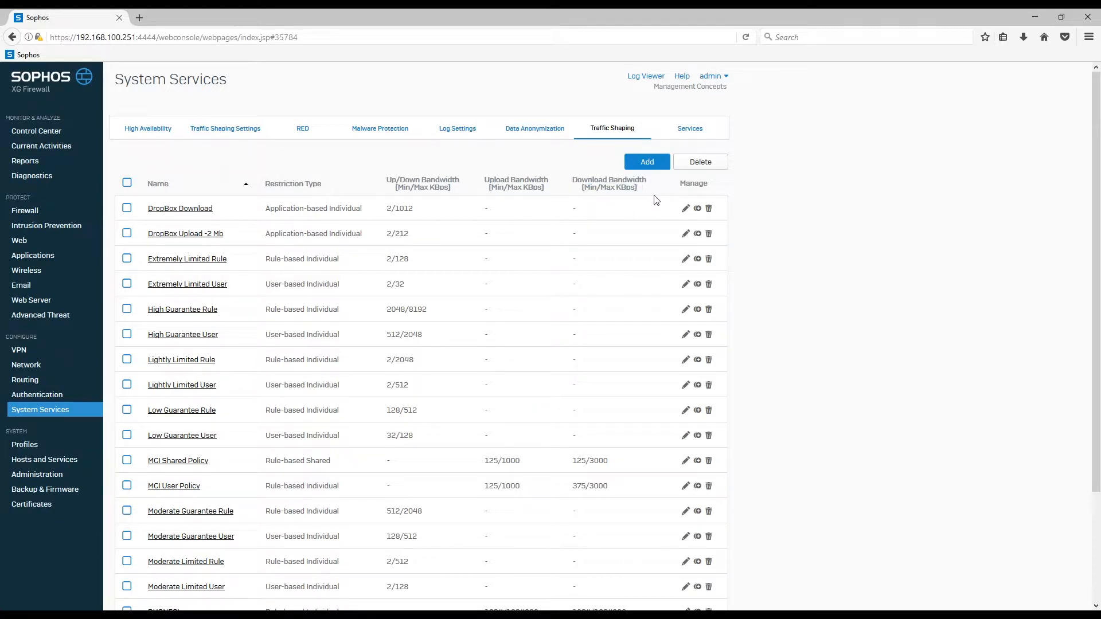
Start a new traffic shaping policy and name it Test.
click(647, 162)
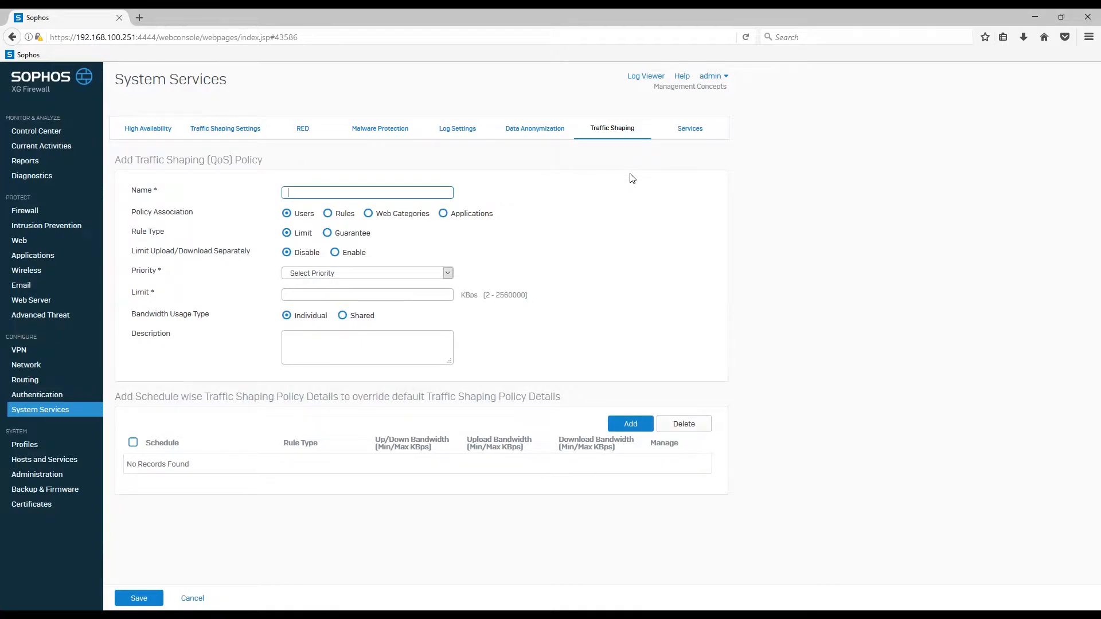
text(Test)
Examine the traffic shaping policies that can be assigned to the Terminal Service Users authentication group.
click(57, 395)
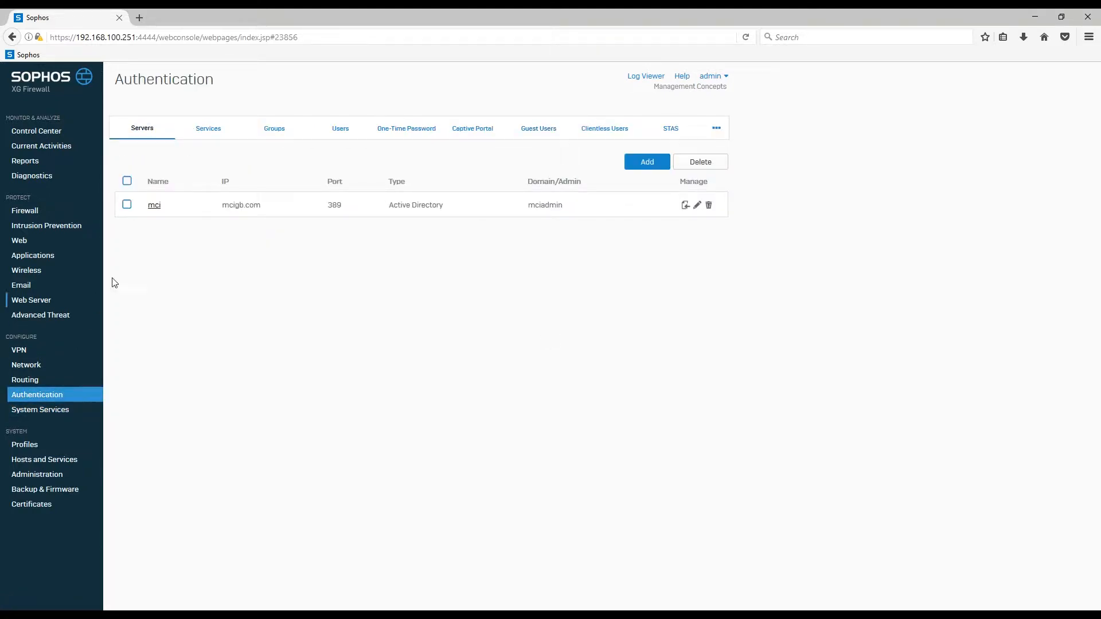
click(279, 134)
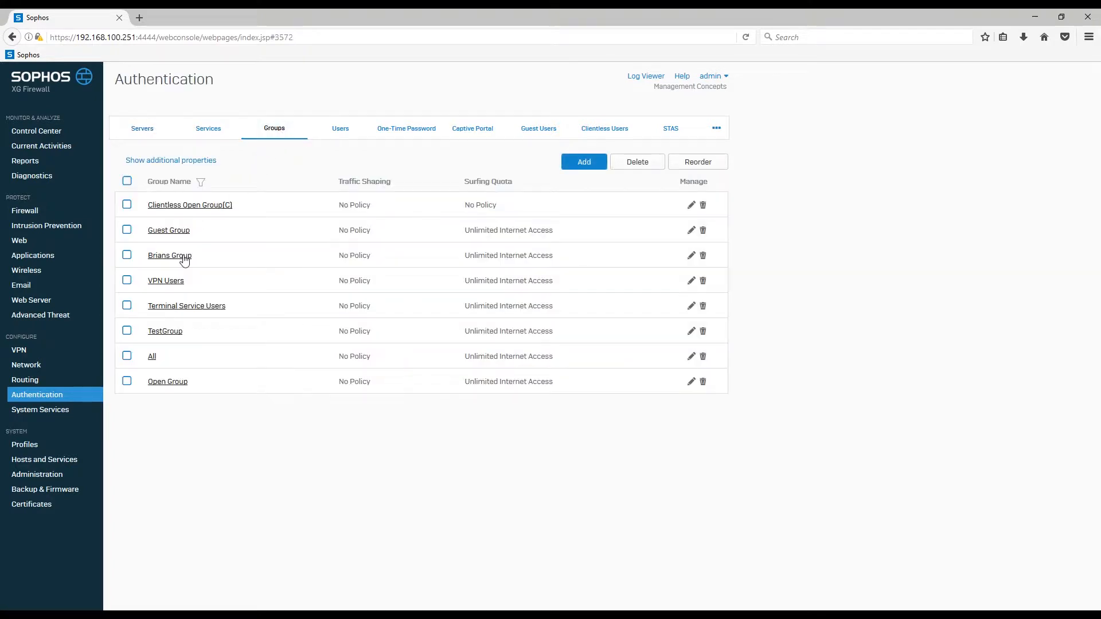
click(170, 311)
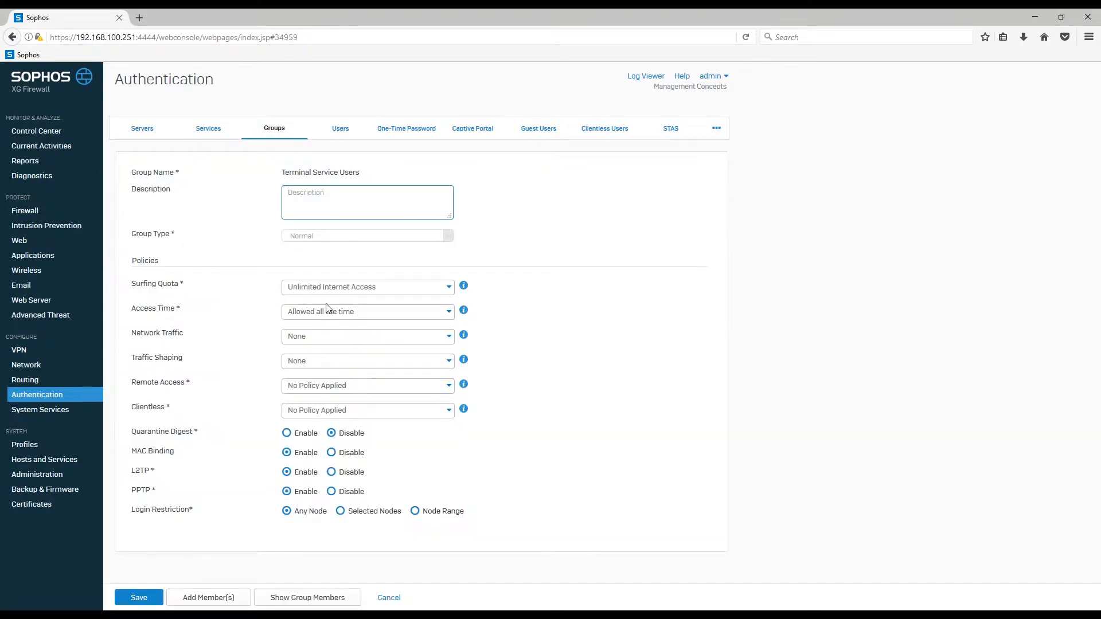
click(453, 363)
scroll(425, 427, down, 1)
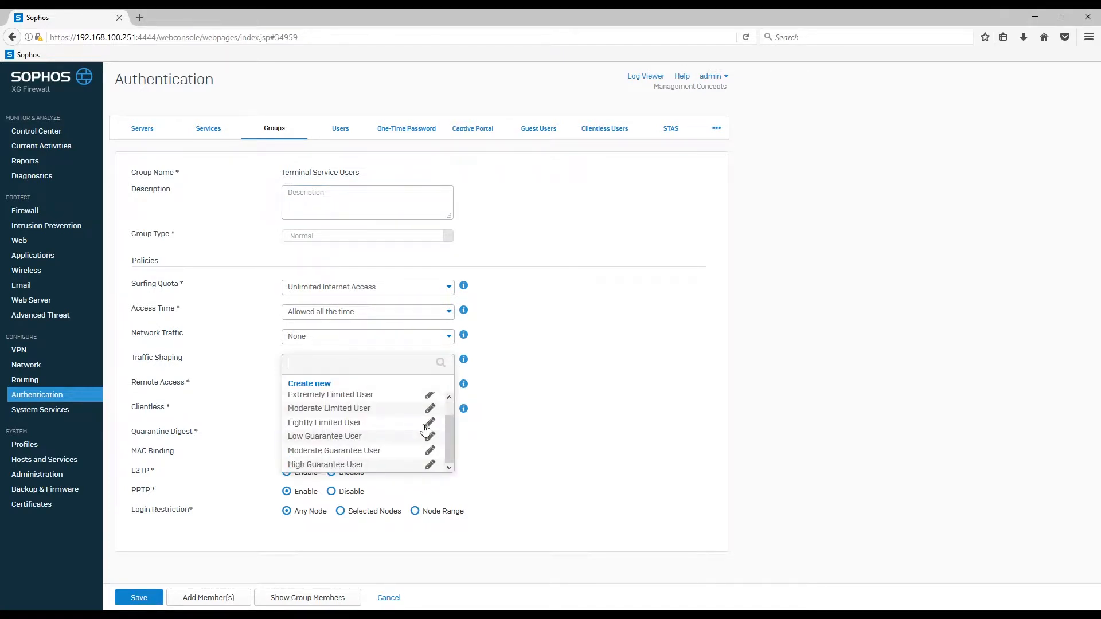
scroll(425, 429, up, 1)
scroll(424, 429, down, 1)
scroll(425, 428, up, 1)
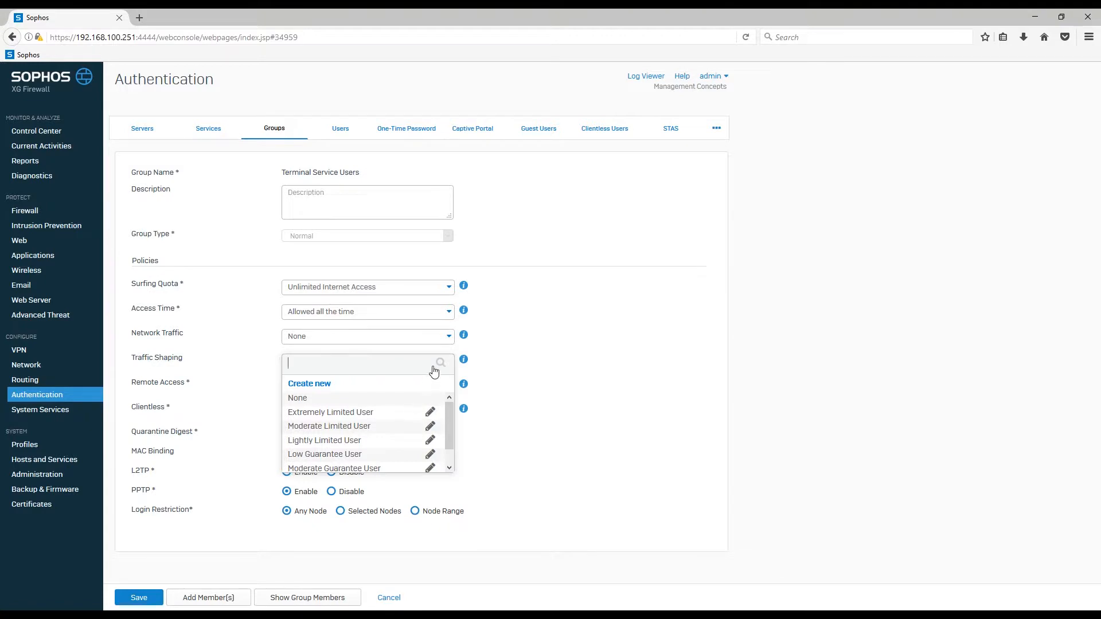
click(256, 365)
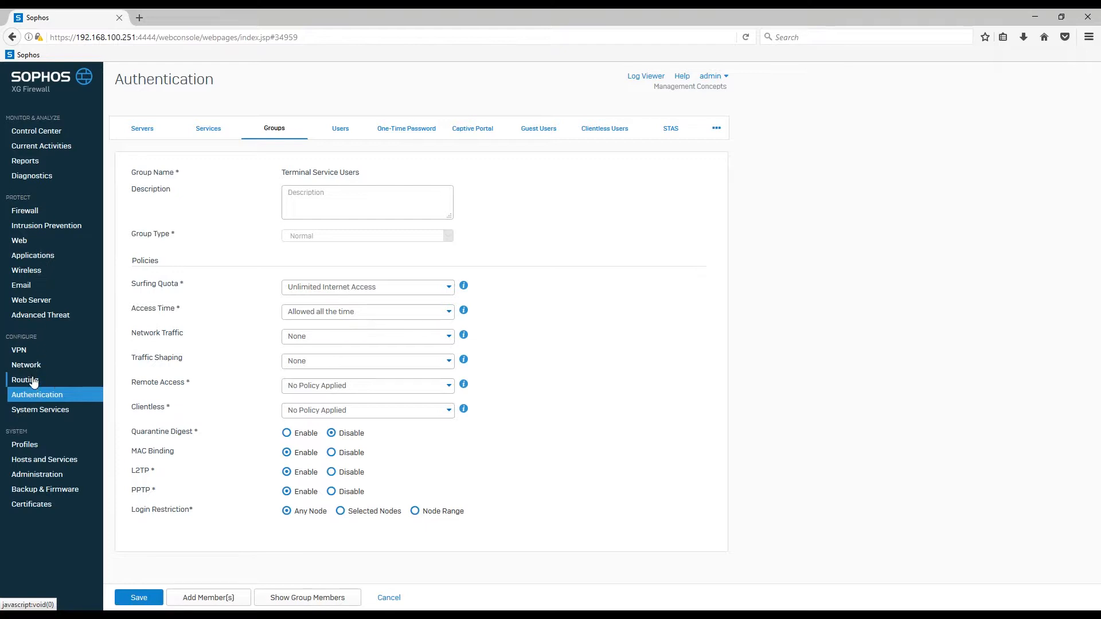
View the system's traffic shaping policy list, and examine the policy choices for the Activex web category without saving.
click(39, 409)
click(611, 128)
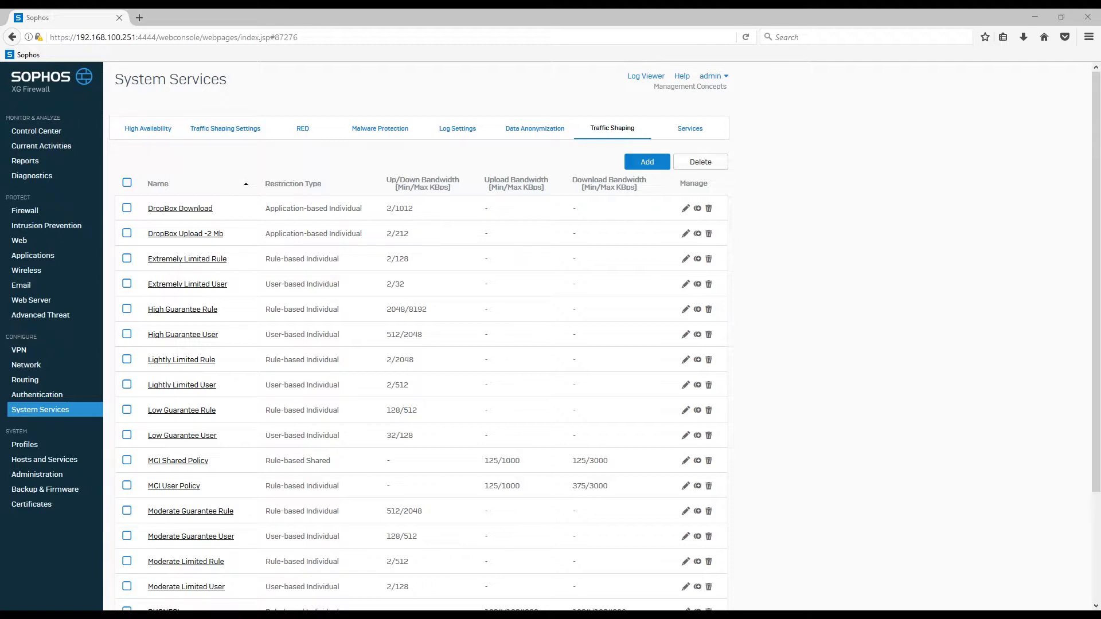
click(34, 246)
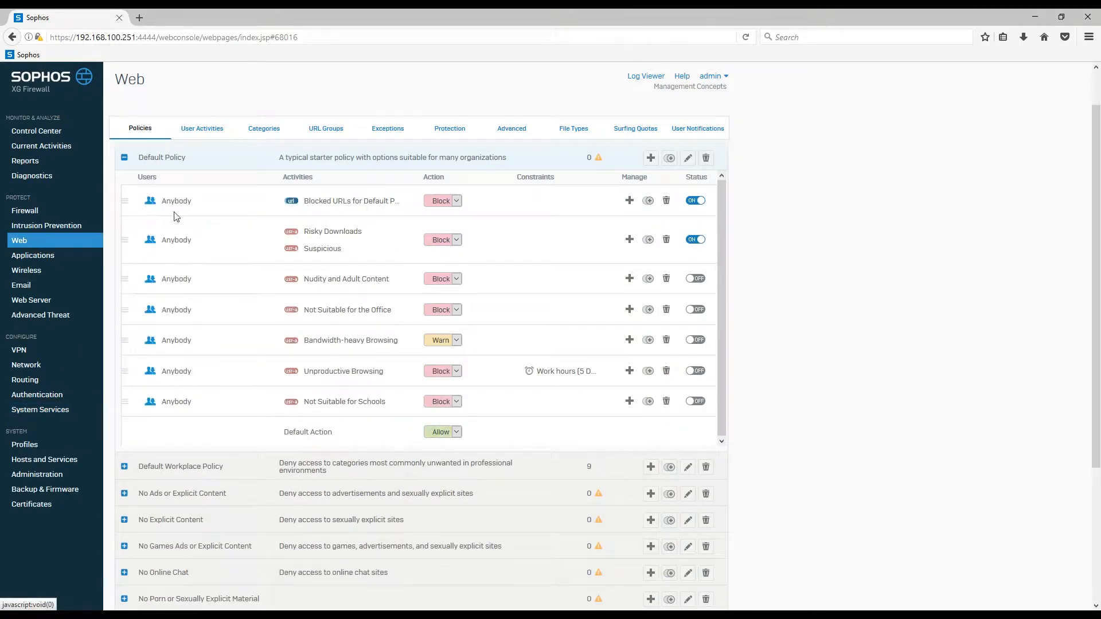
click(257, 136)
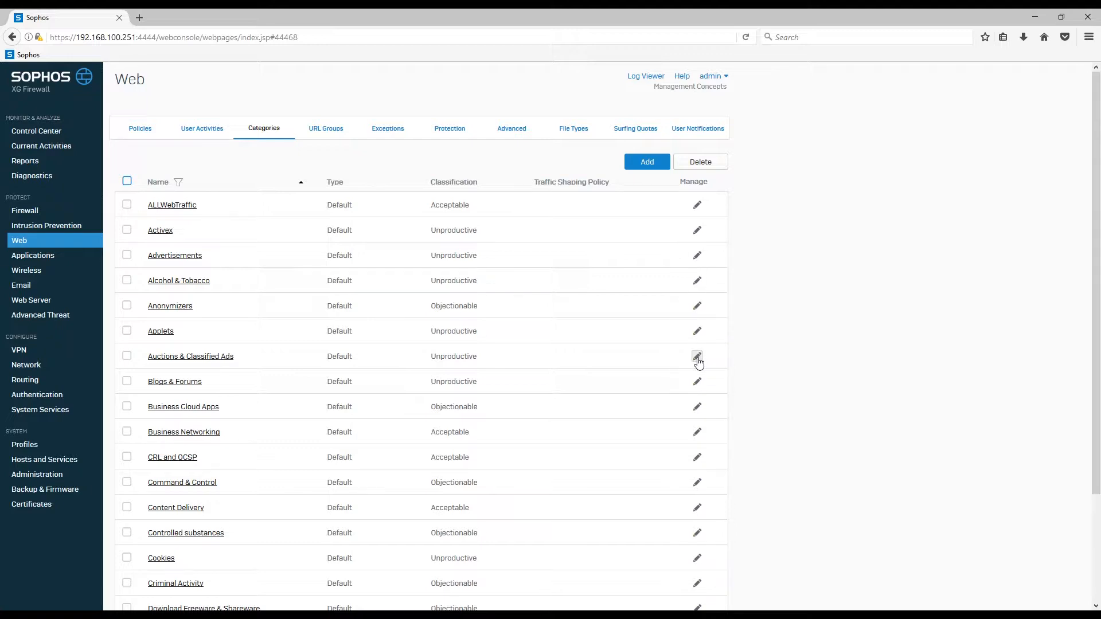
click(697, 230)
click(411, 259)
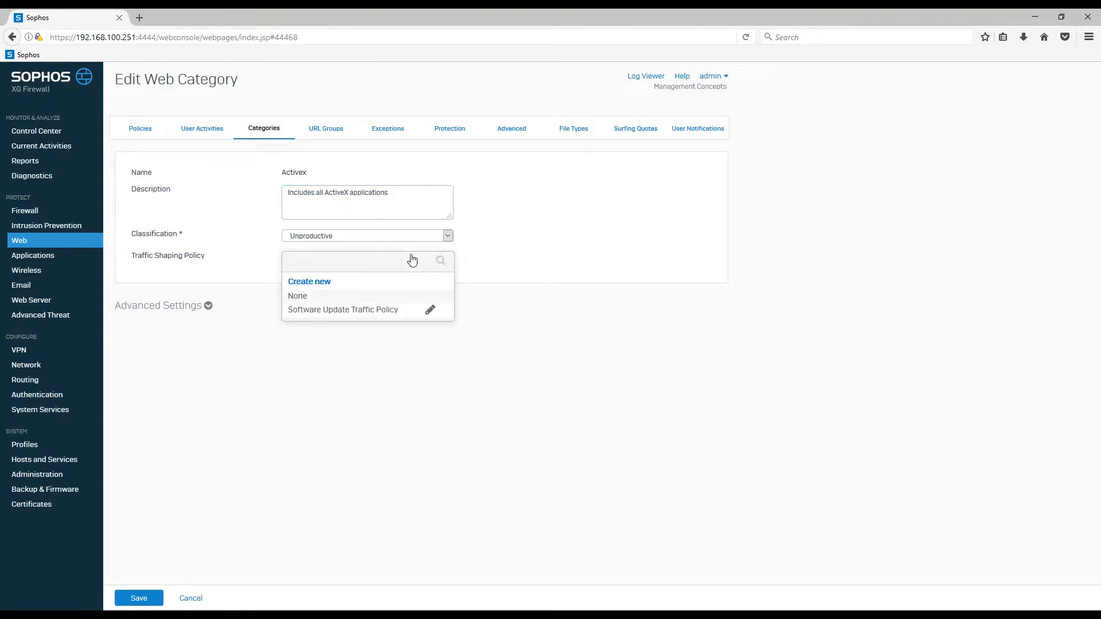
click(525, 256)
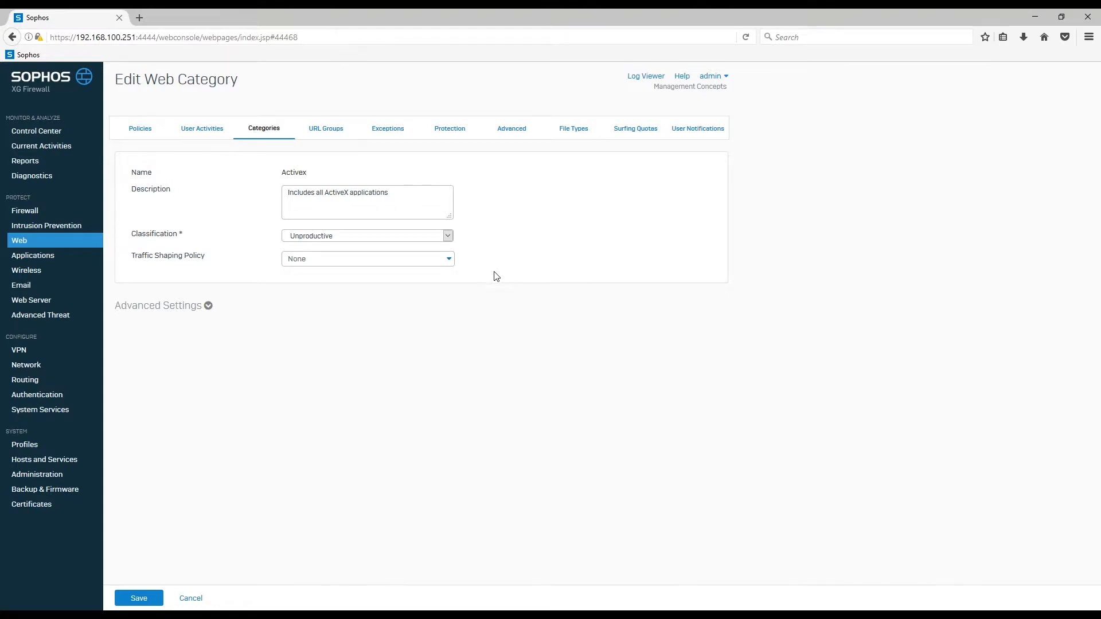
click(191, 599)
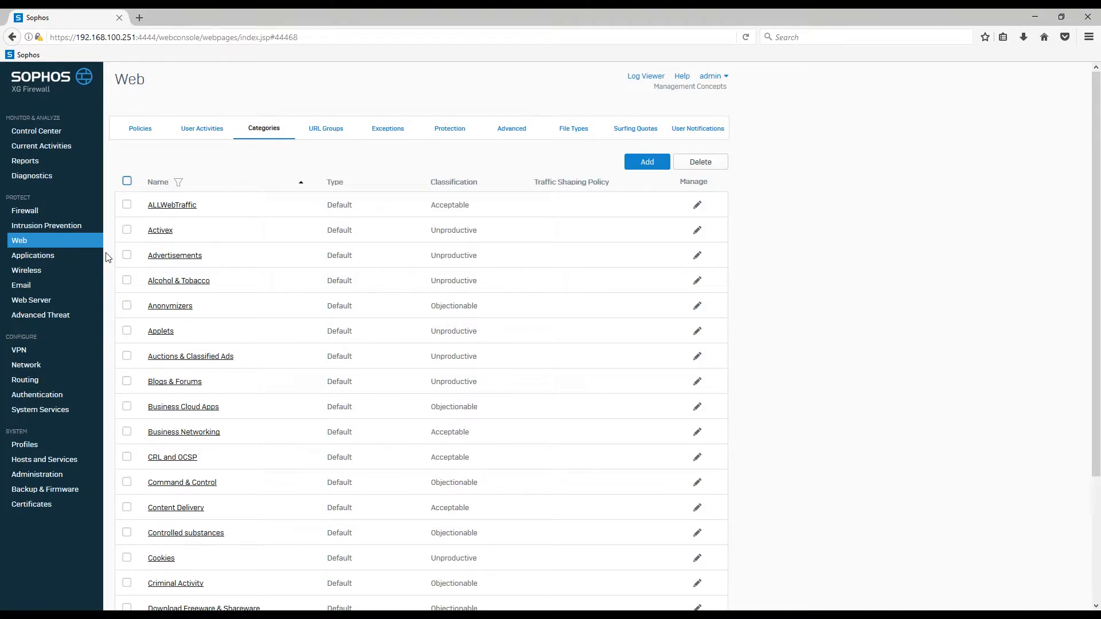
Show the default traffic shaping for applications and expand the Streaming Media category.
click(75, 258)
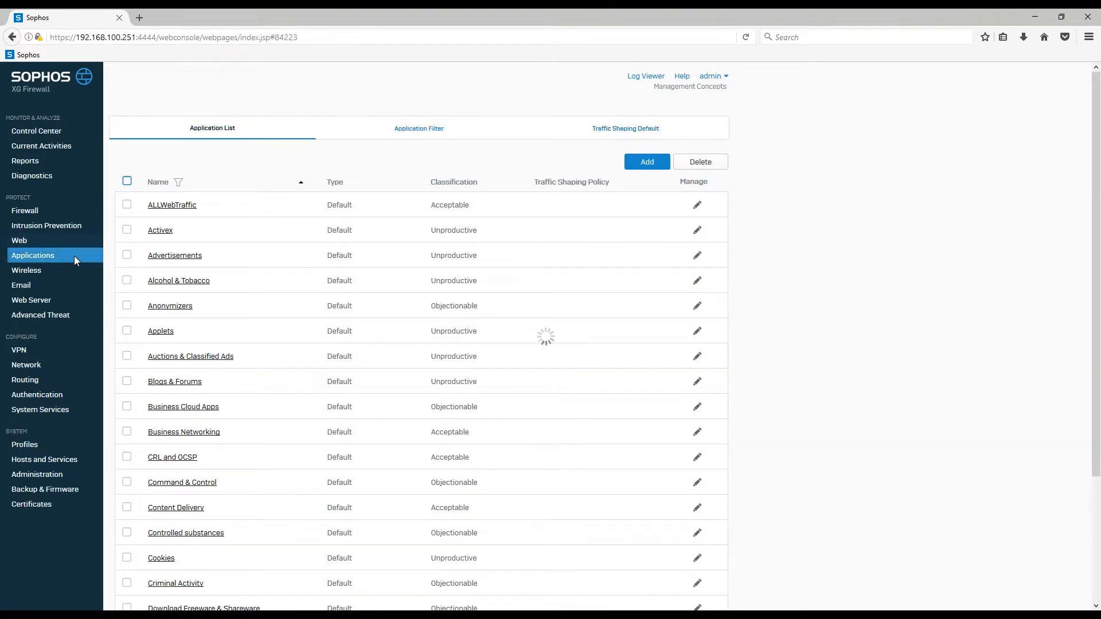
click(610, 134)
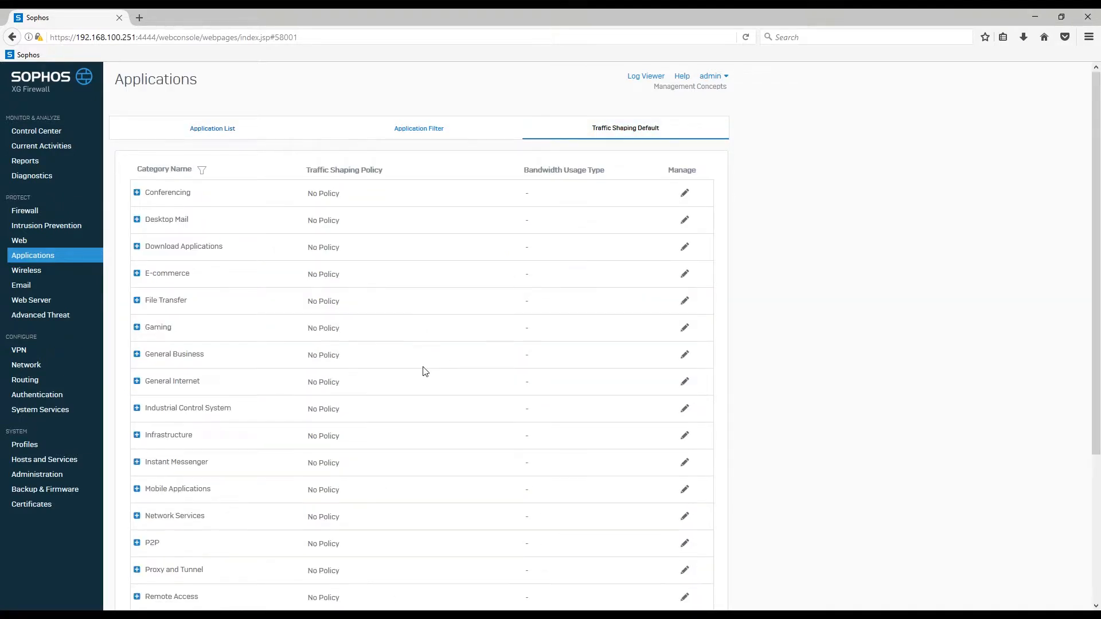
scroll(425, 372, down, 5)
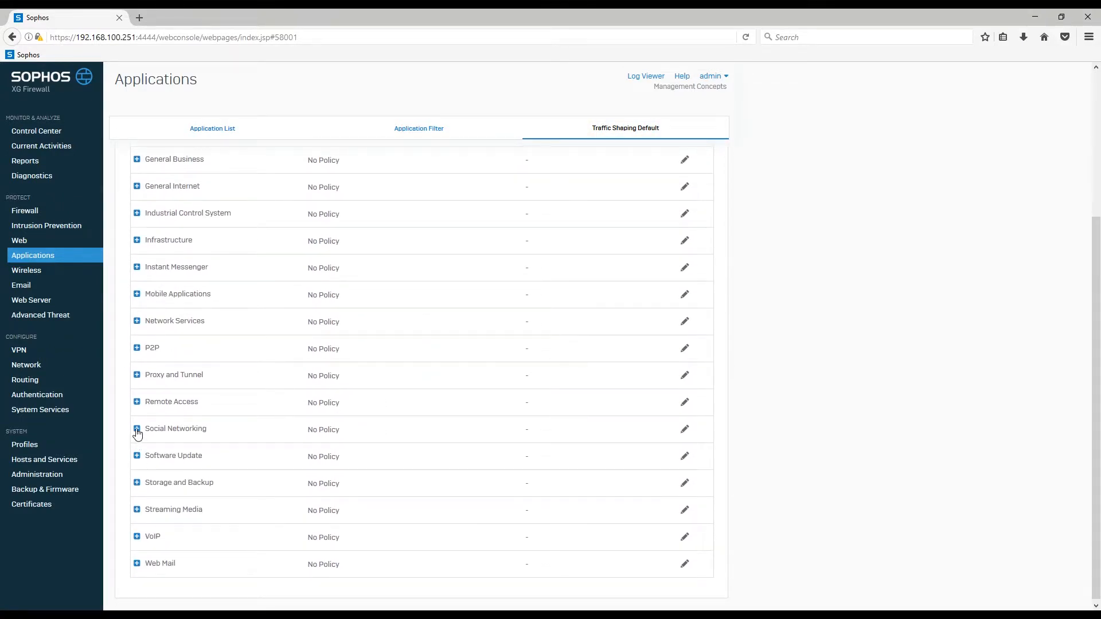
click(137, 509)
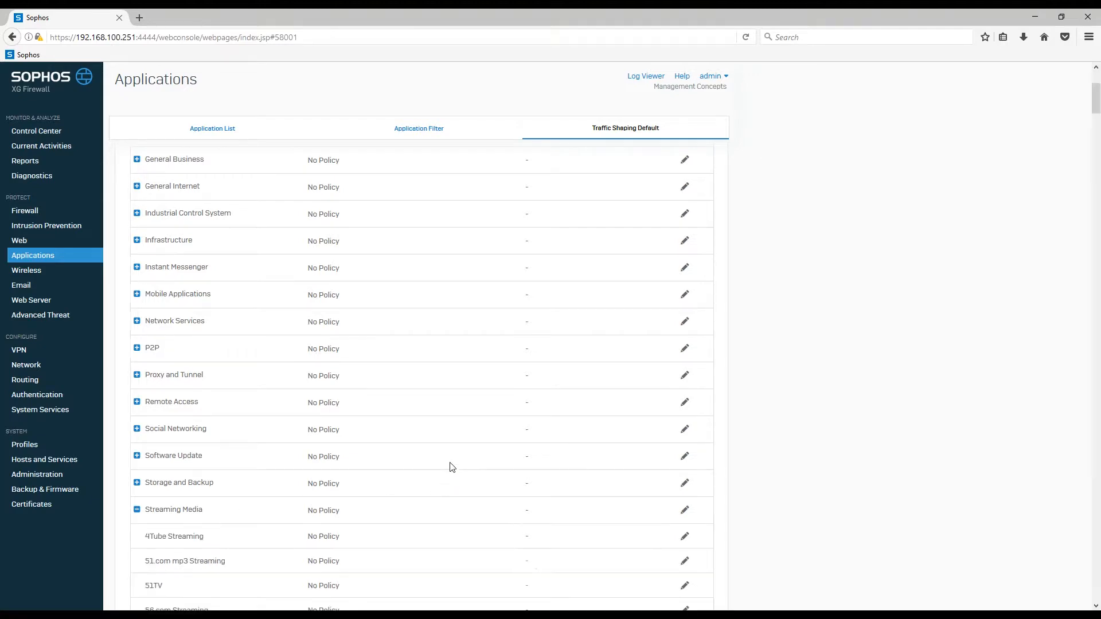
Examine the traffic shaping policy choices for the Spotify Streaming application and leave its settings without saving.
scroll(450, 471, down, 20)
scroll(446, 447, down, 20)
scroll(442, 448, down, 20)
scroll(442, 447, down, 20)
scroll(484, 412, down, 6)
scroll(558, 433, down, 6)
scroll(592, 418, down, 6)
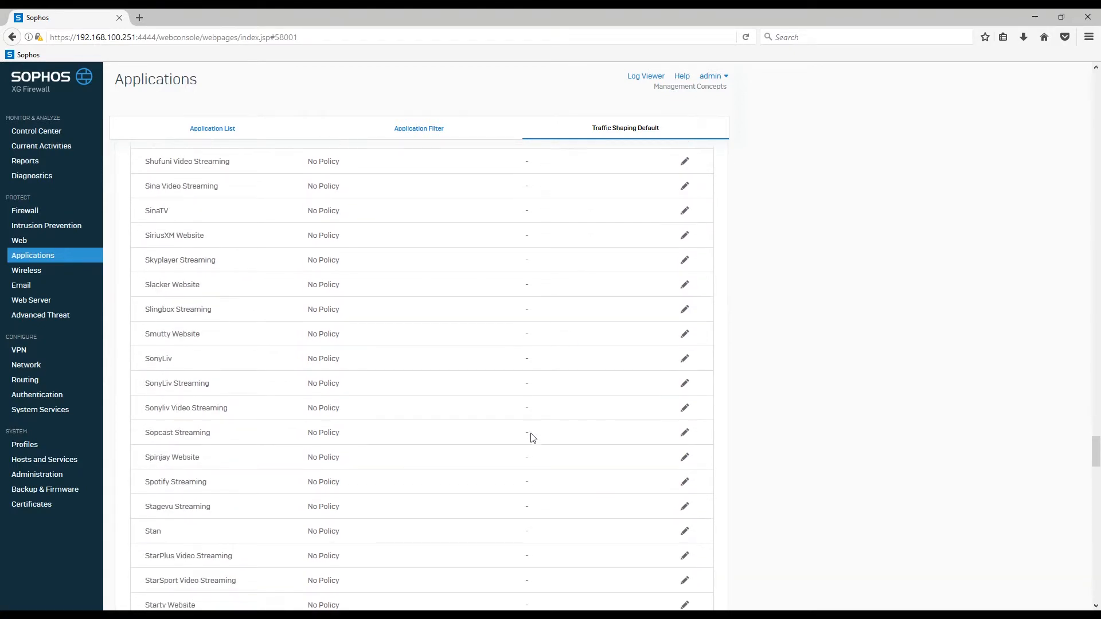
scroll(573, 434, down, 2)
click(684, 424)
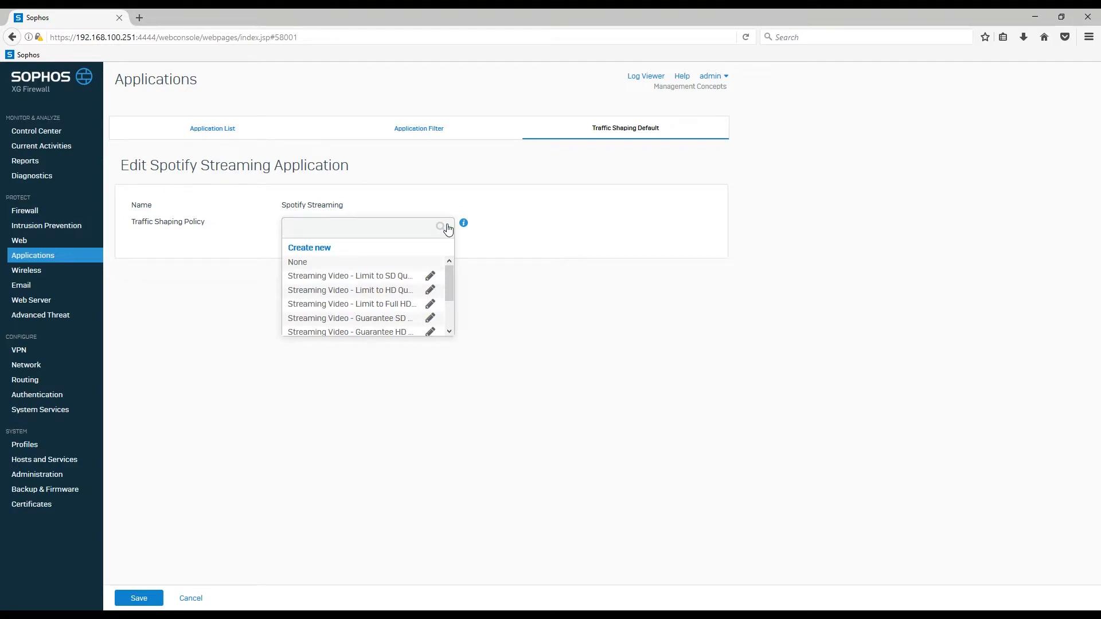
click(190, 600)
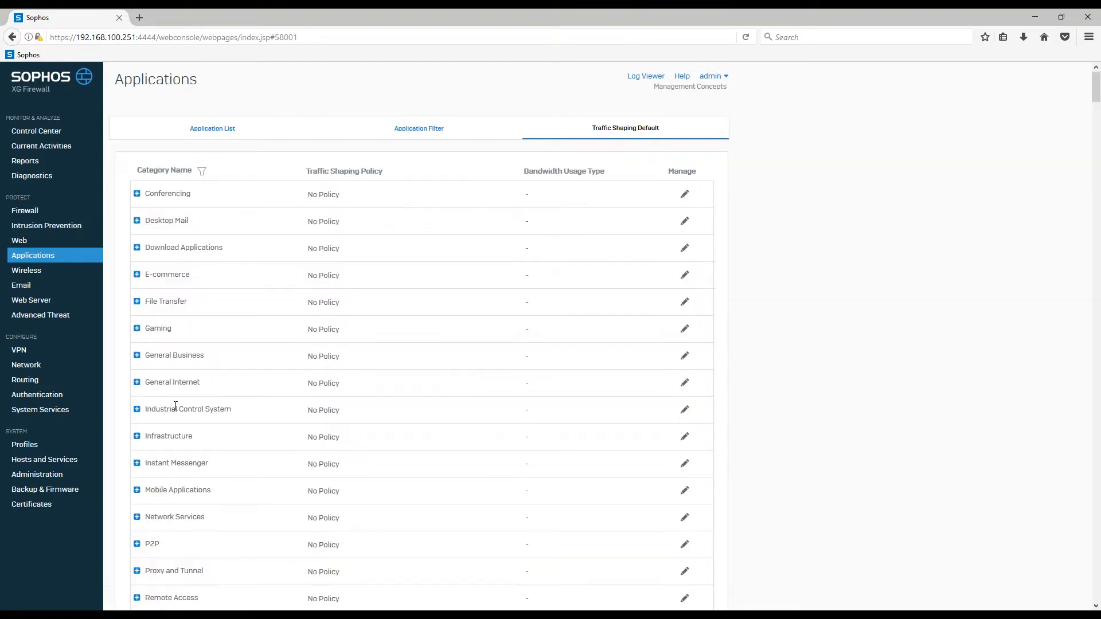
Start a new traffic shaping policy in System Services, named Test and associated with Rules.
click(46, 409)
click(606, 140)
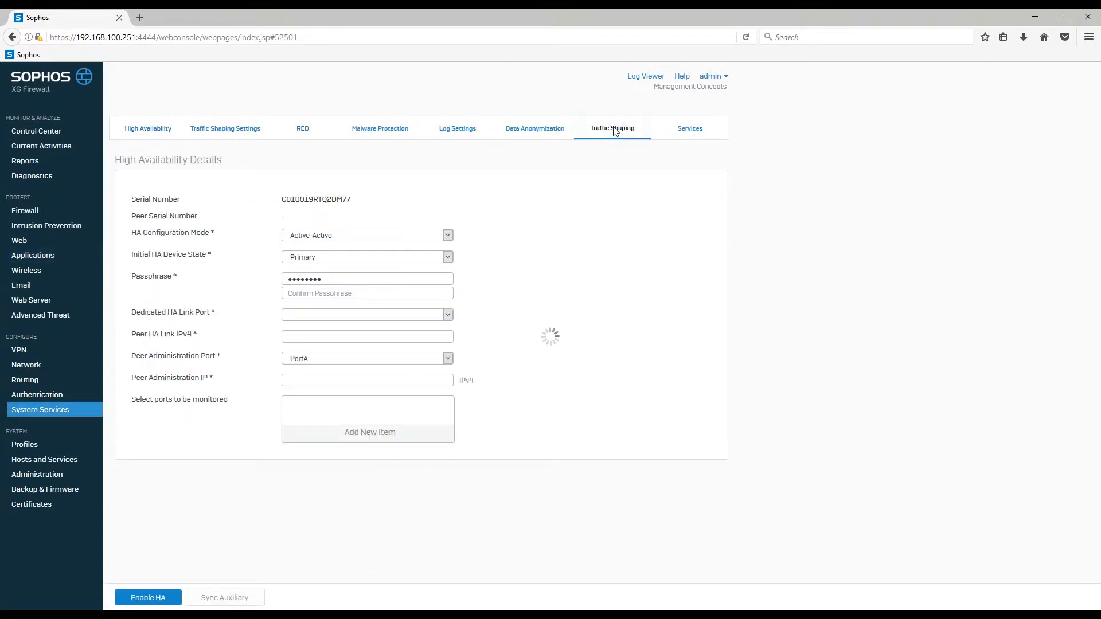
click(645, 163)
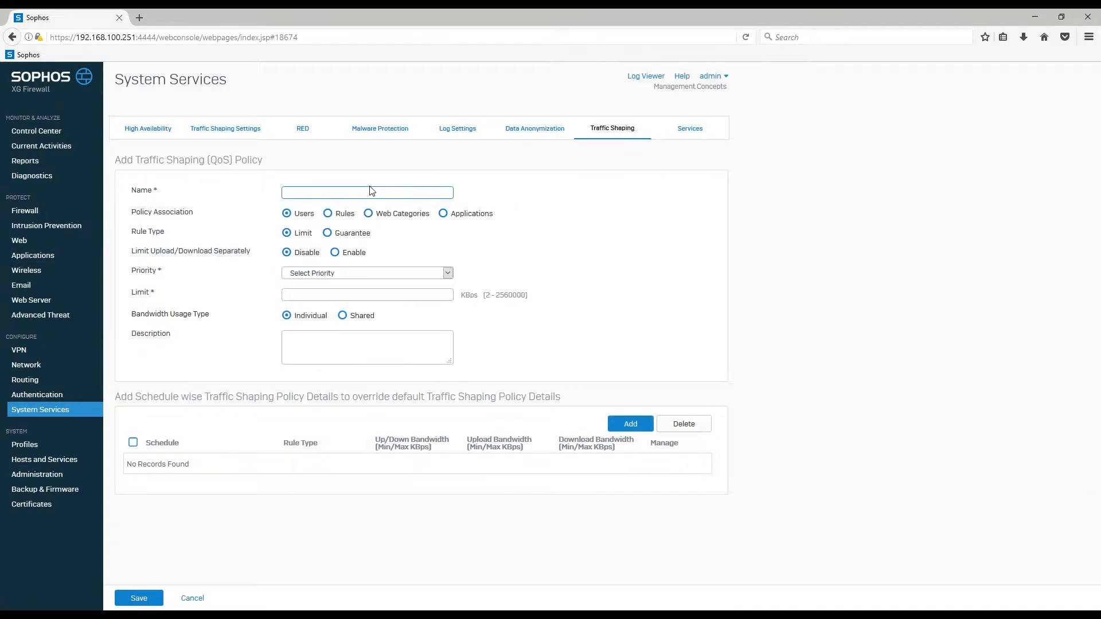
text(Test)
click(328, 213)
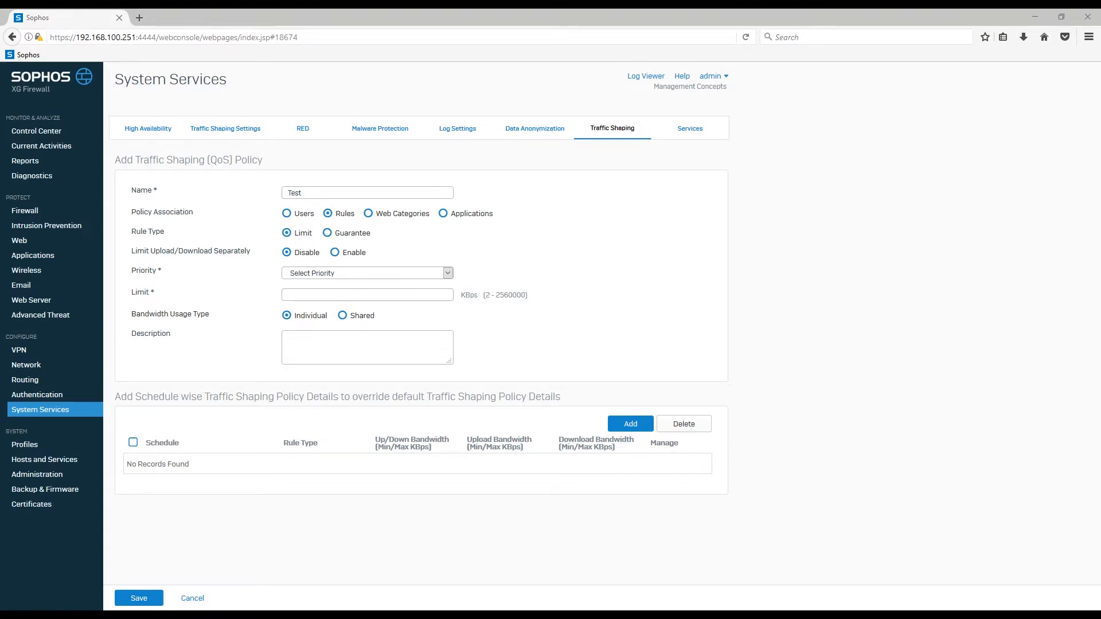
Make the policy a Guarantee rule type with a 2000 KBps guarantee and a 10000 KBps limit.
click(407, 293)
click(338, 233)
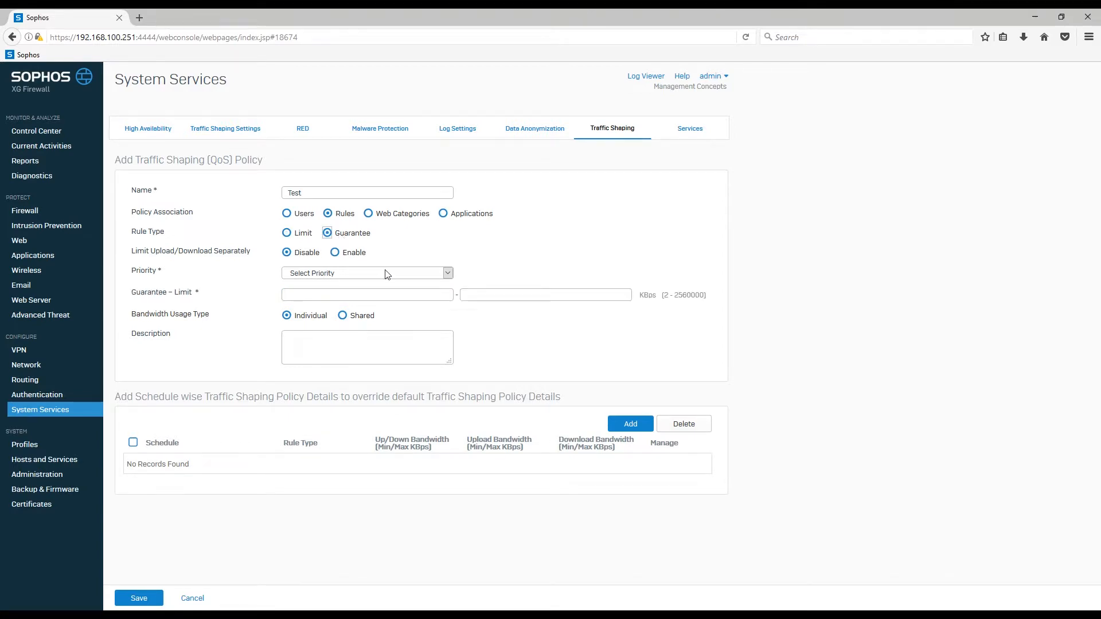
click(396, 294)
click(499, 296)
click(403, 295)
click(469, 295)
click(435, 296)
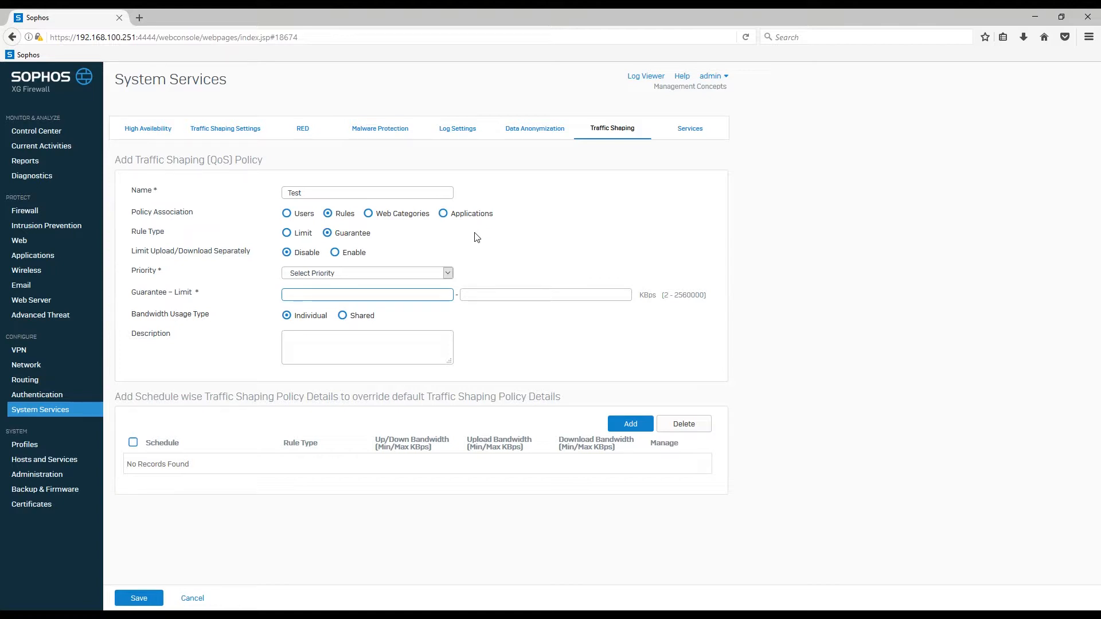
text(2000)
click(511, 298)
text(10000)
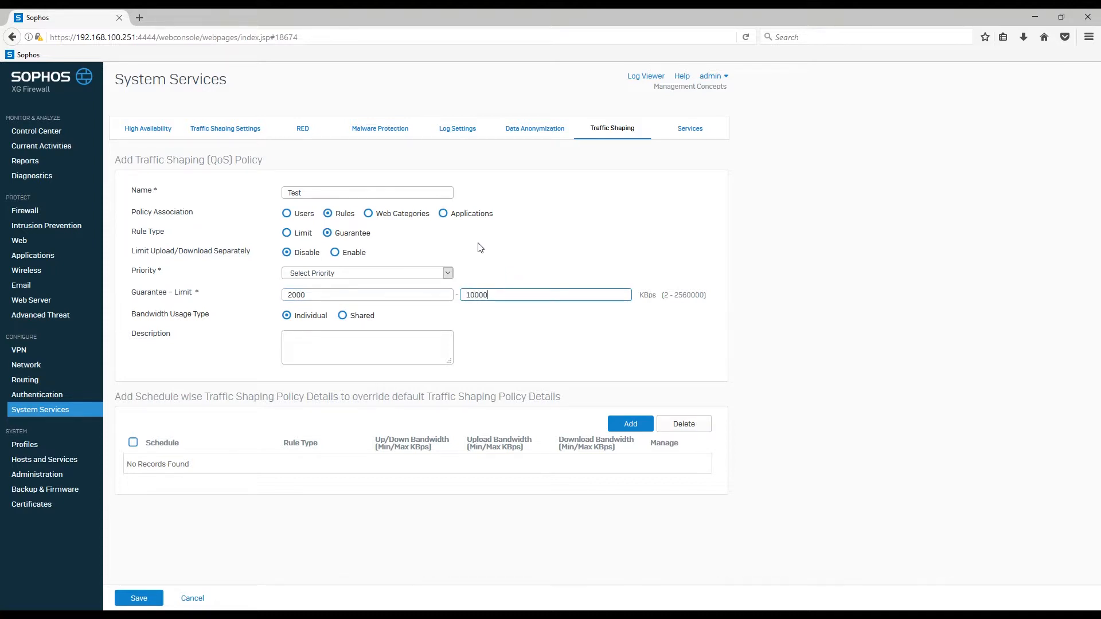
key(shift+Tab)
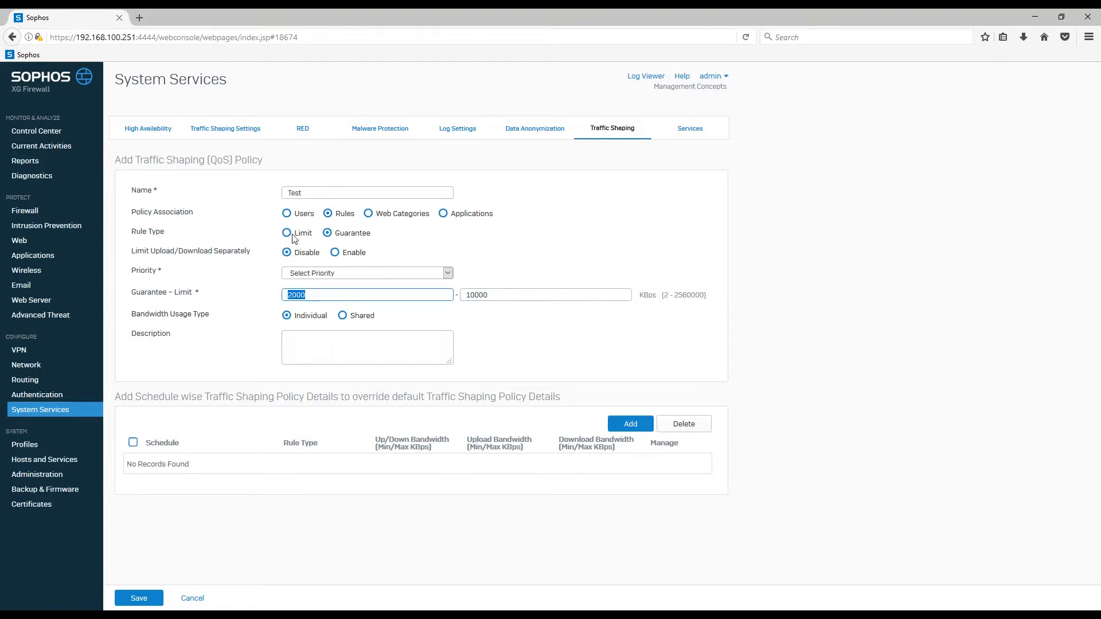
Set the policy's rule type to Limit with a limit of 10000 KBps.
click(288, 233)
click(353, 294)
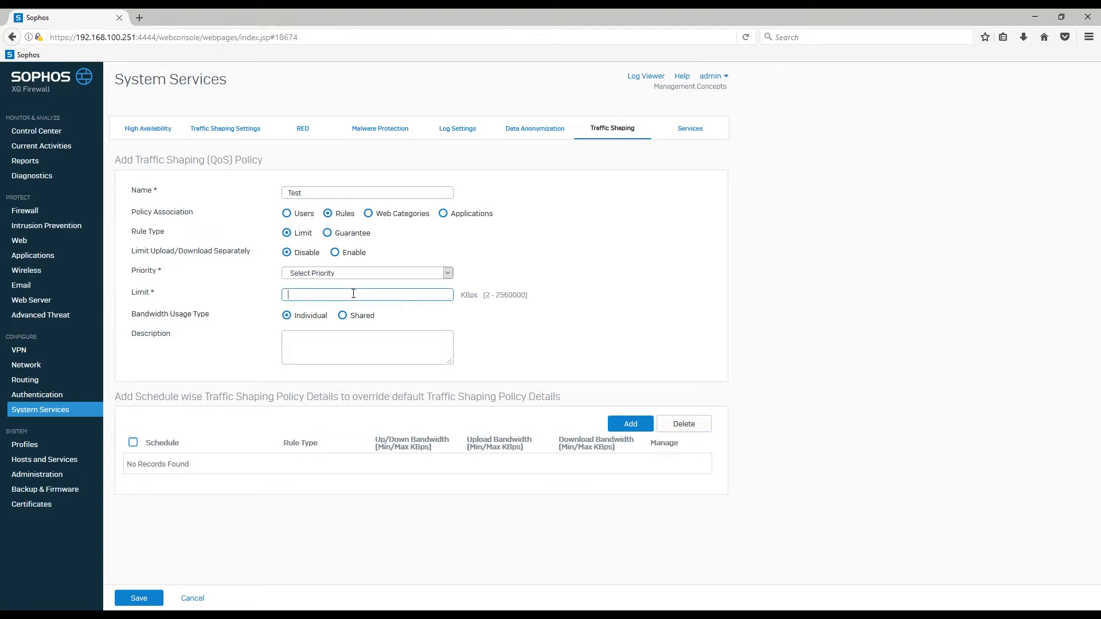
text(10000)
Enable separate upload and download limits, with 10000 KBps upload and 2000 KBps download bandwidth.
click(335, 252)
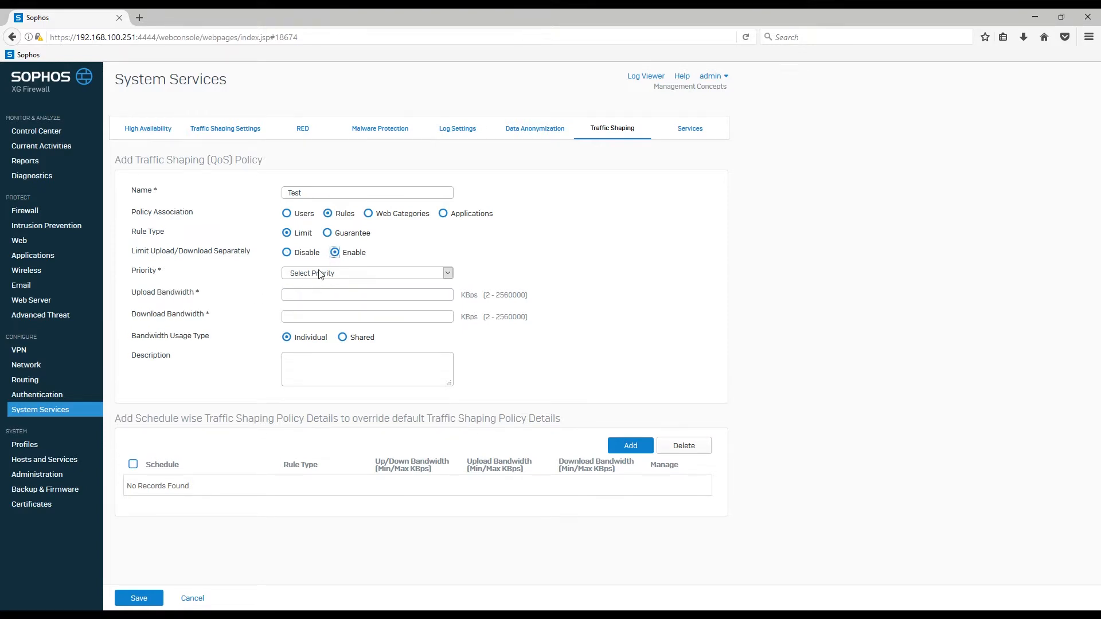
click(299, 293)
drag(214, 314, 132, 316)
click(363, 294)
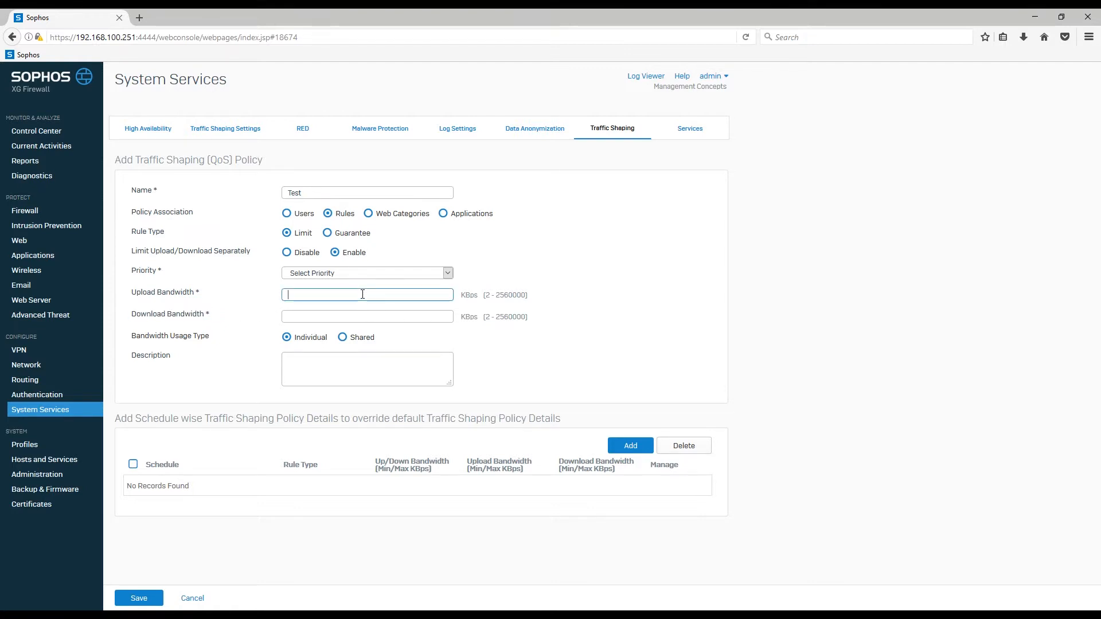
text(10000)
click(352, 317)
text(2000)
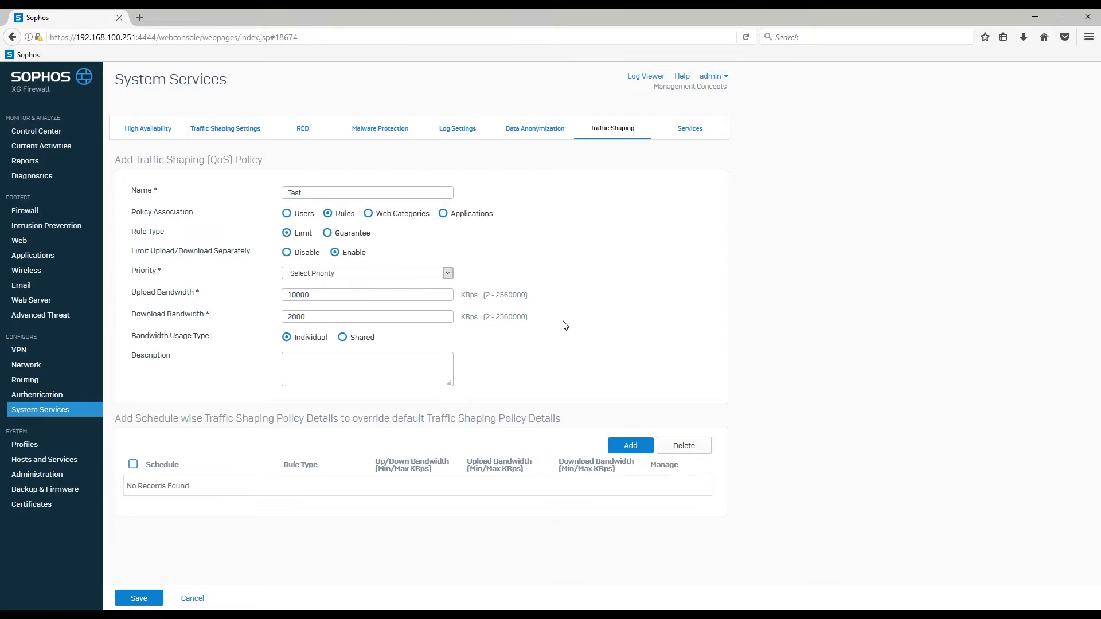
Clear the separate bandwidth entries and disable limiting upload and download separately.
drag(309, 317, 283, 296)
key(BackSpace)
key(BackSpace)
click(273, 264)
click(286, 252)
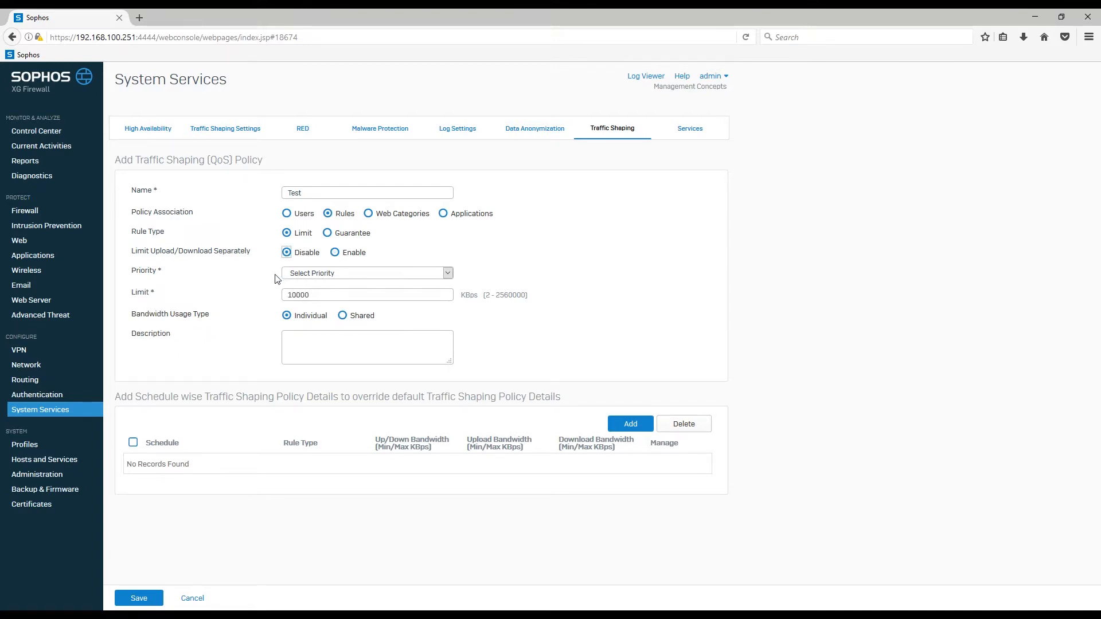
Set the policy's priority to 4 - [Normal].
click(448, 274)
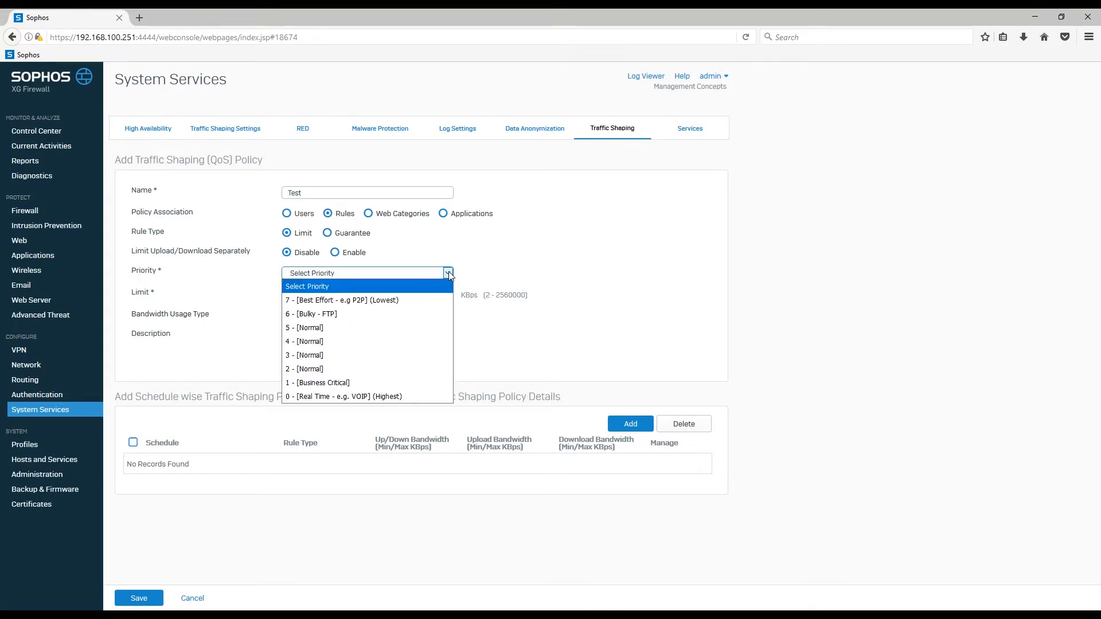
click(432, 342)
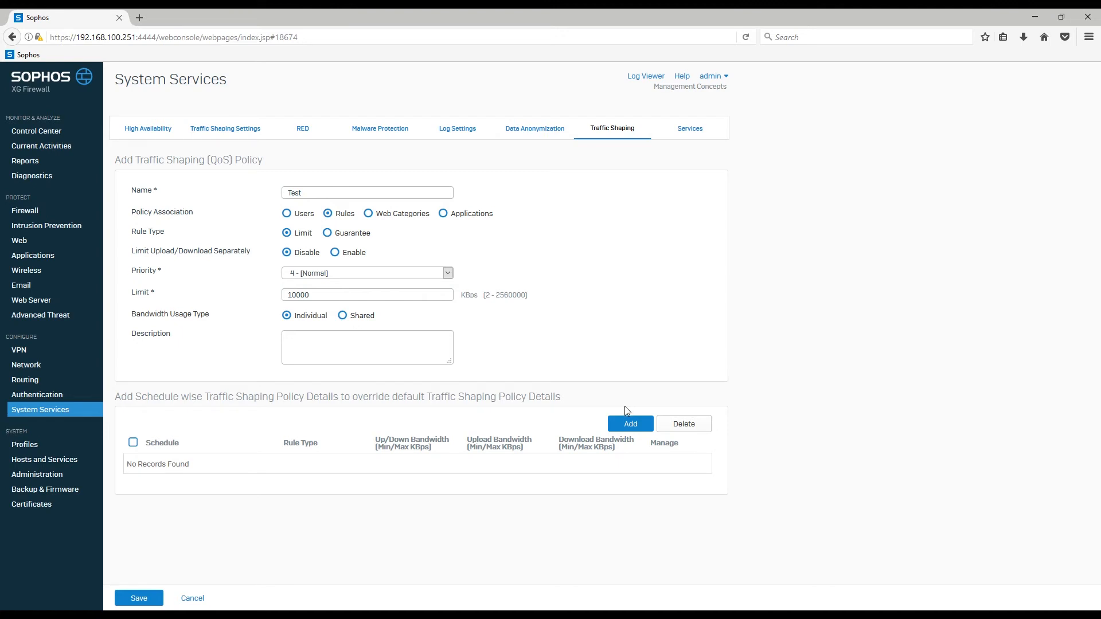
Add and save a schedule override with a 20000 KBps limit for All Time on Weekends.
click(631, 425)
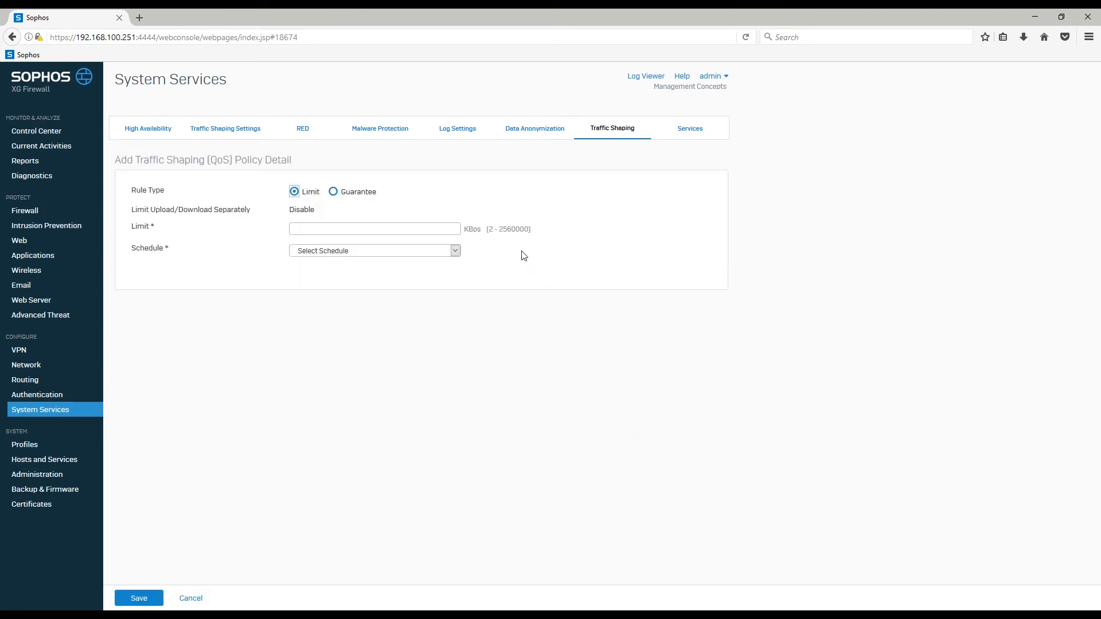
click(454, 229)
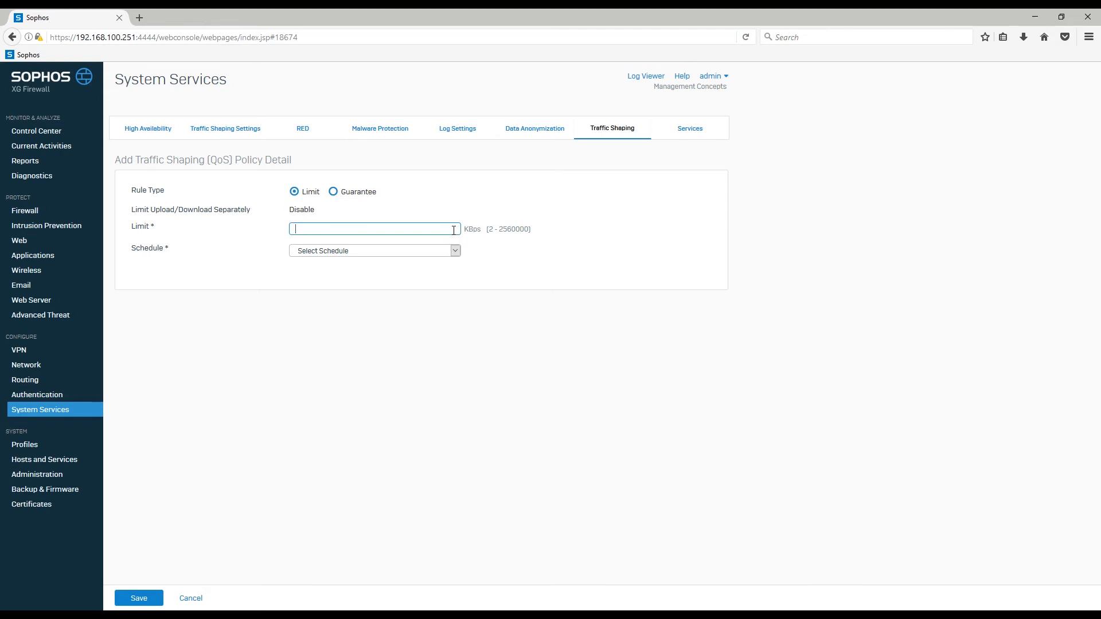
text(20000)
click(455, 251)
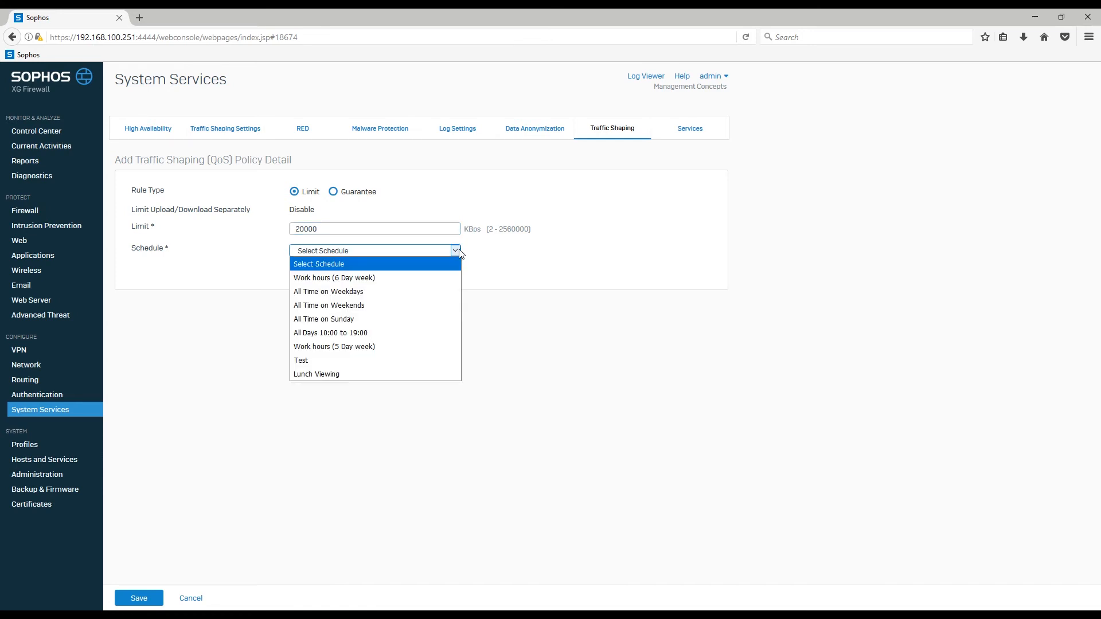
click(430, 312)
click(157, 597)
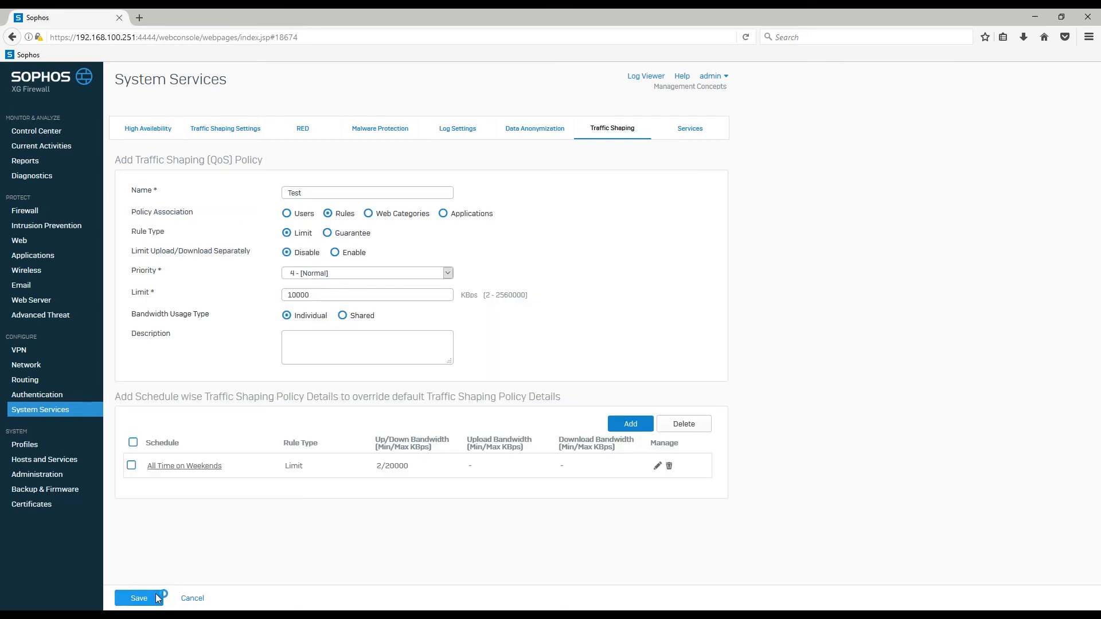